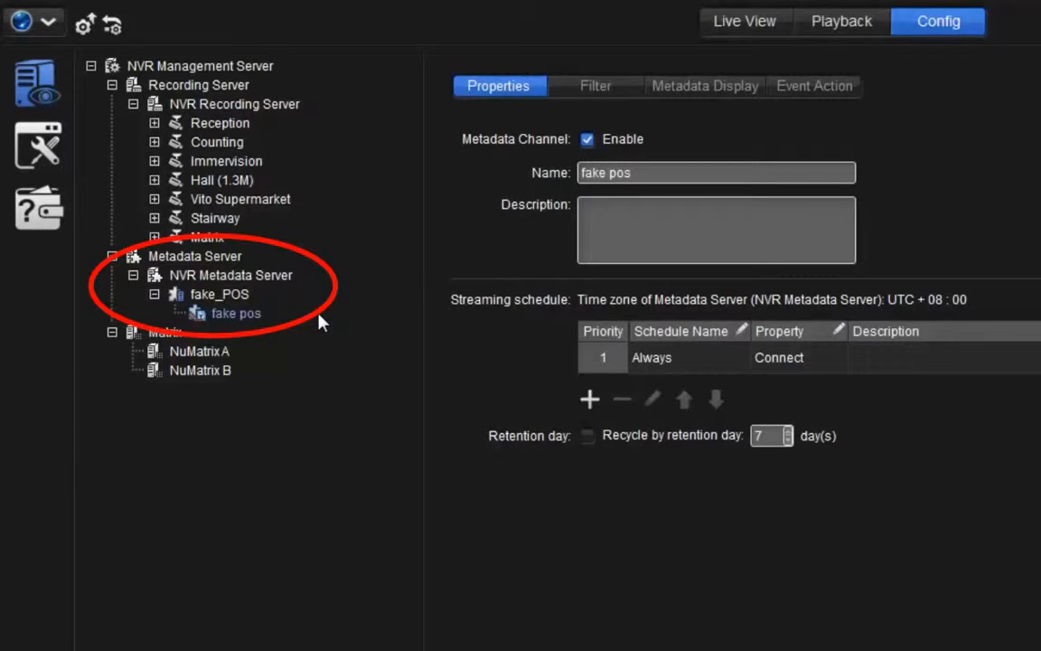
- Open the filter settings of the fake pos metadata channel and review the filter name, encoding options and transaction timeout
{"action": "left_click", "coordinate": [596, 86]}
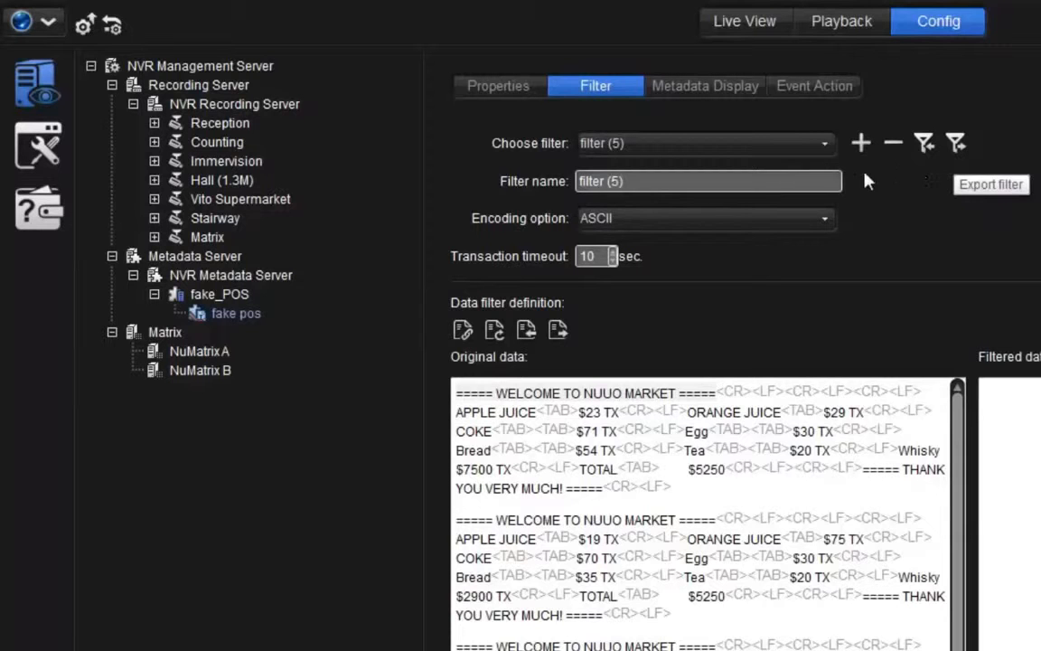
{"action": "left_click", "coordinate": [818, 180]}
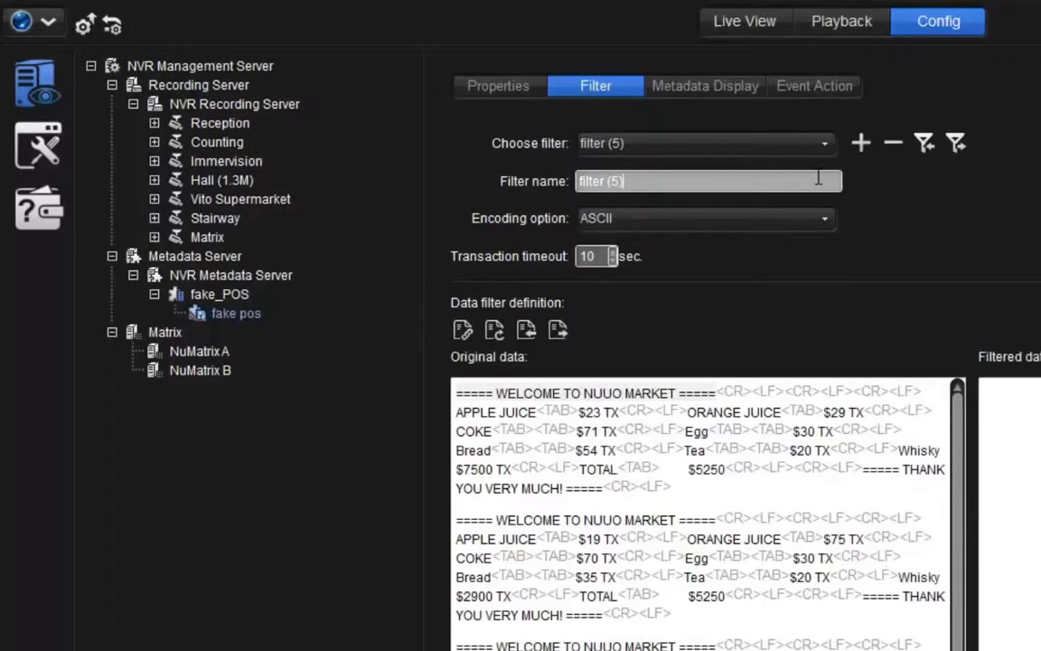
{"action": "left_click", "coordinate": [824, 222]}
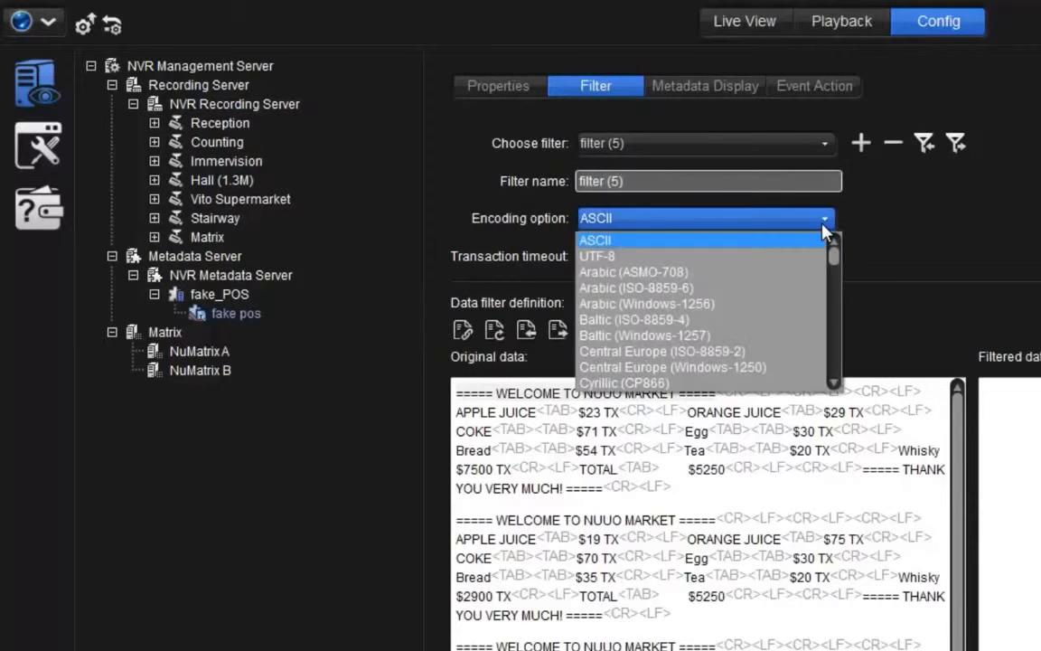
{"action": "left_click", "coordinate": [823, 227]}
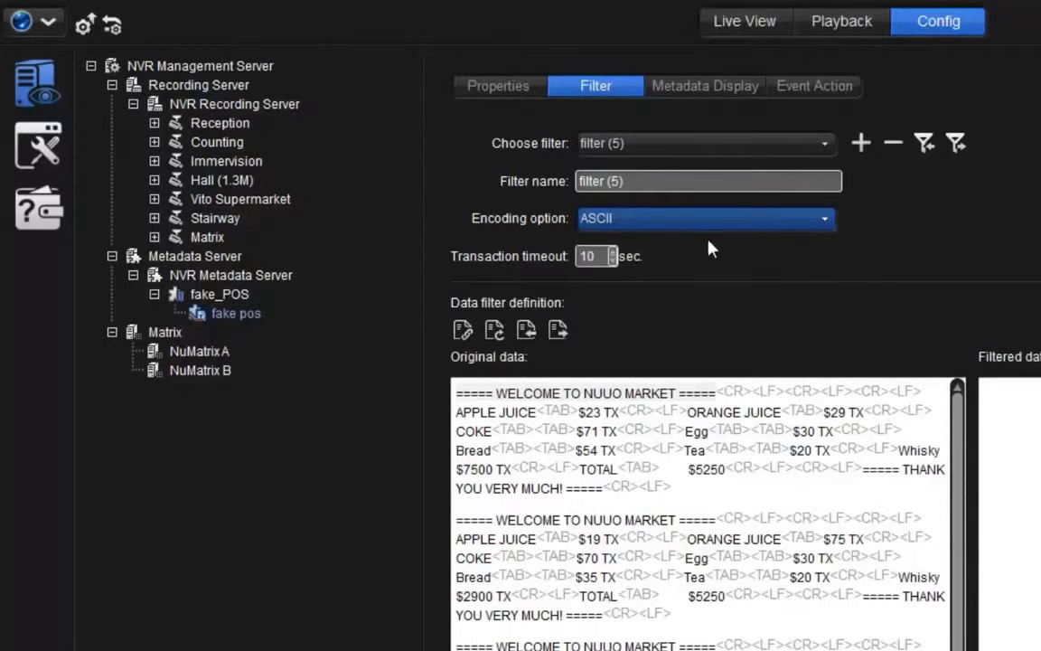
{"action": "left_click", "coordinate": [601, 258]}
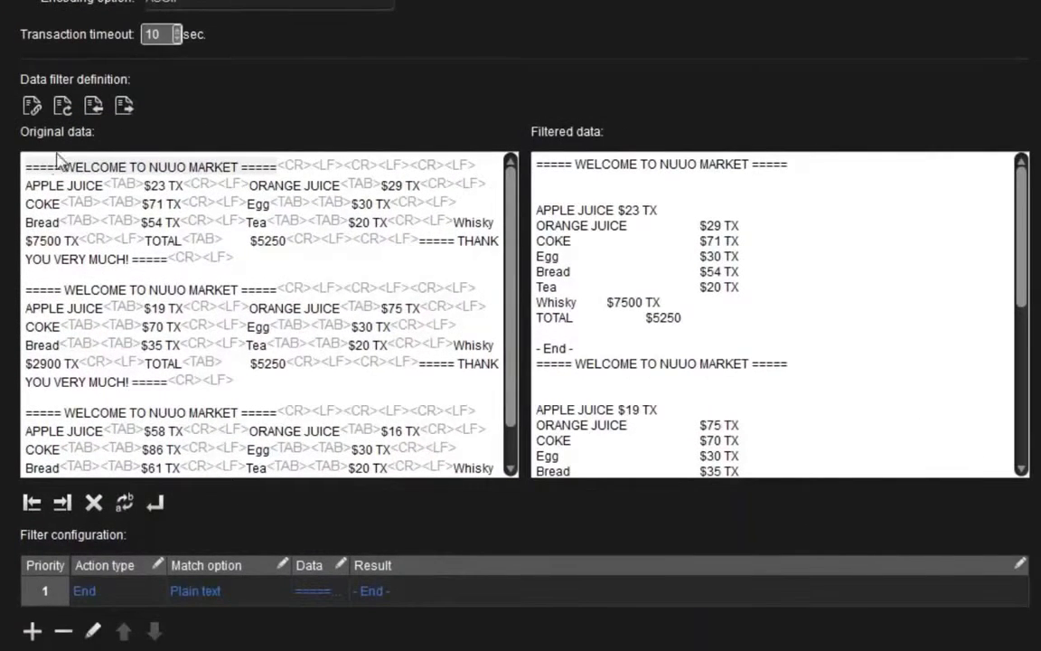
- Mark the "===== WELCOME TO NUUO MARKET =====" line in the original data as the transaction start and view that rule's match options
{"action": "left_click_drag", "start_coordinate": [27, 166], "coordinate": [45, 163]}
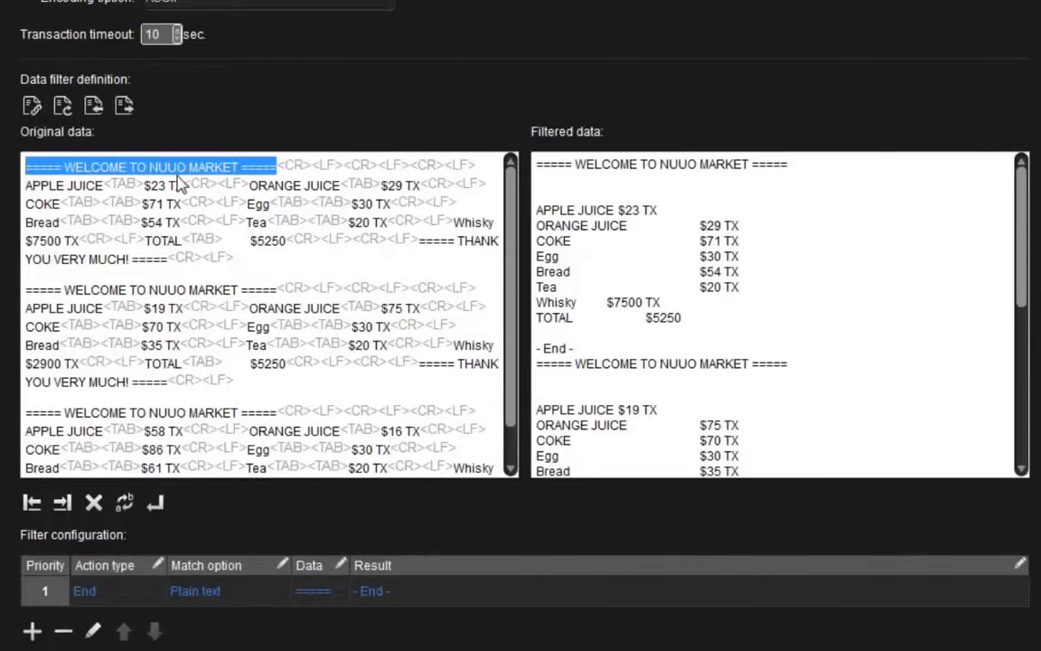
{"action": "left_click", "coordinate": [32, 503]}
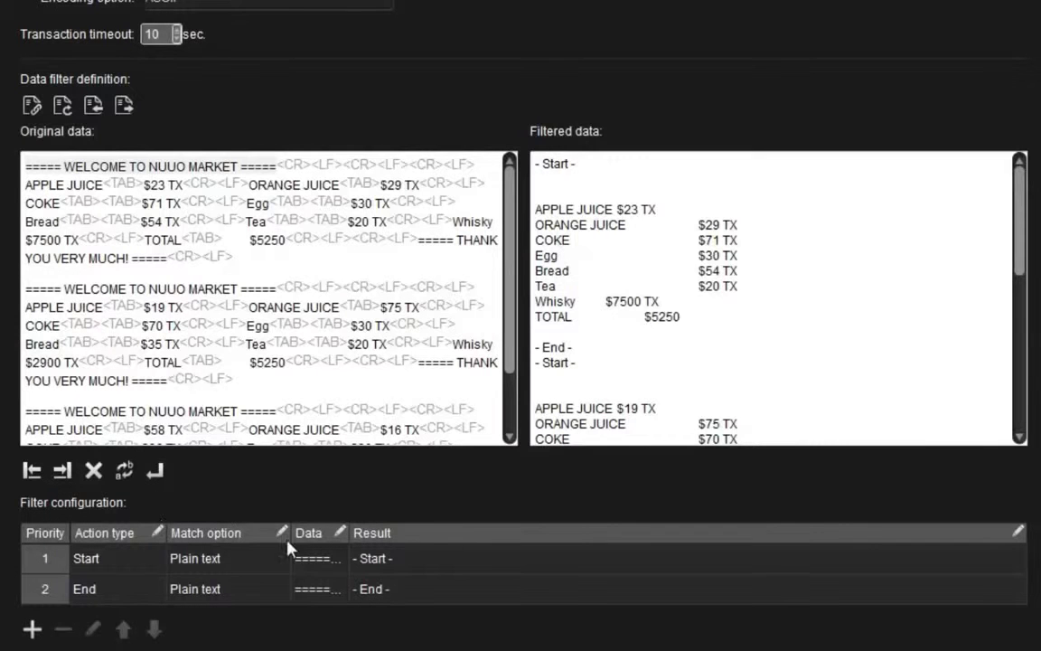
{"action": "left_click", "coordinate": [321, 560]}
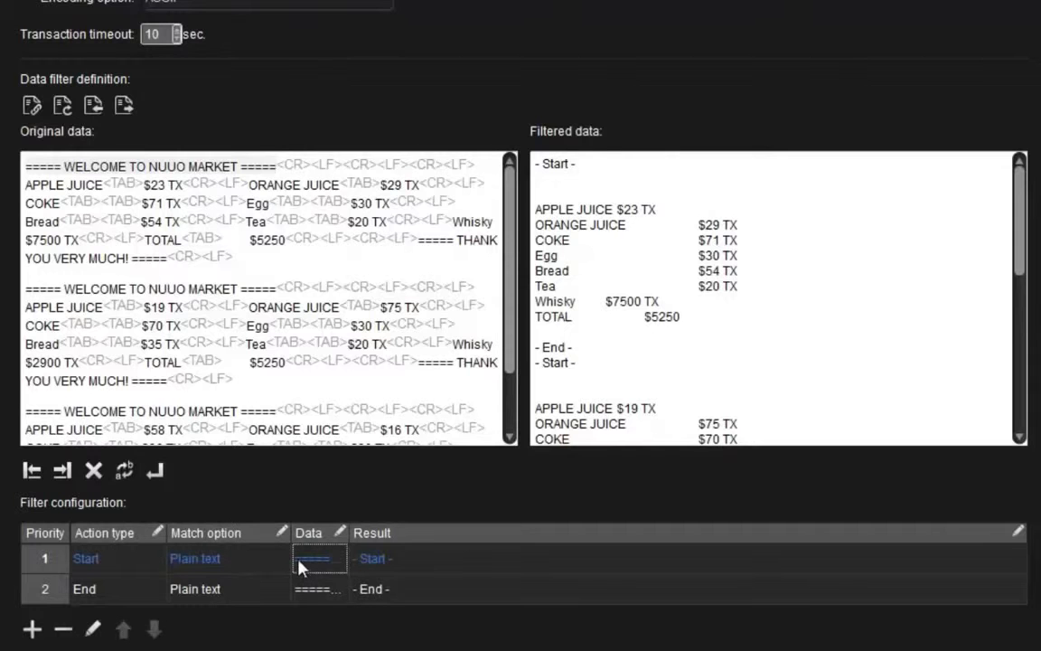
{"action": "left_click", "coordinate": [282, 561]}
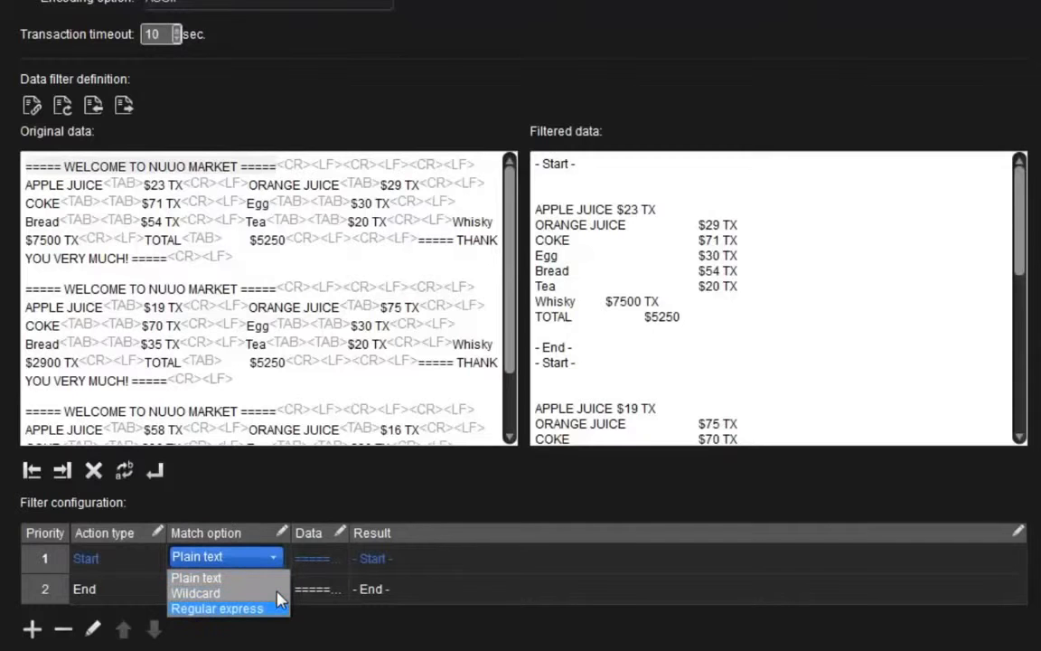
{"action": "left_click", "coordinate": [279, 638]}
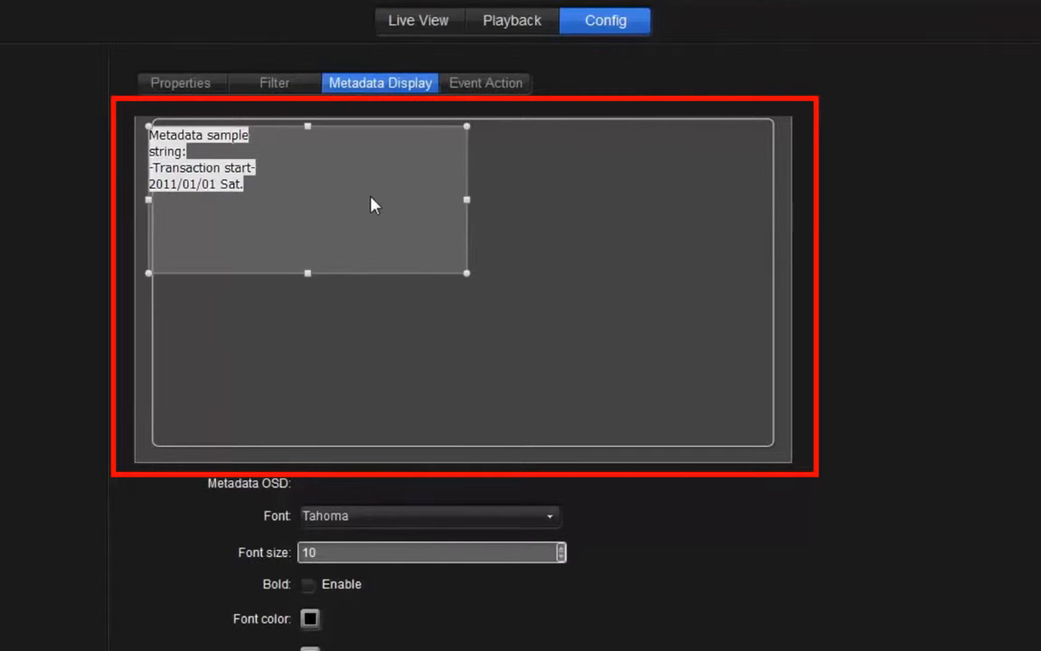
- Move the metadata sample text box slightly down against the preview's left edge and enable bold for the metadata OSD text
{"action": "left_click_drag", "start_coordinate": [373, 206], "coordinate": [358, 235]}
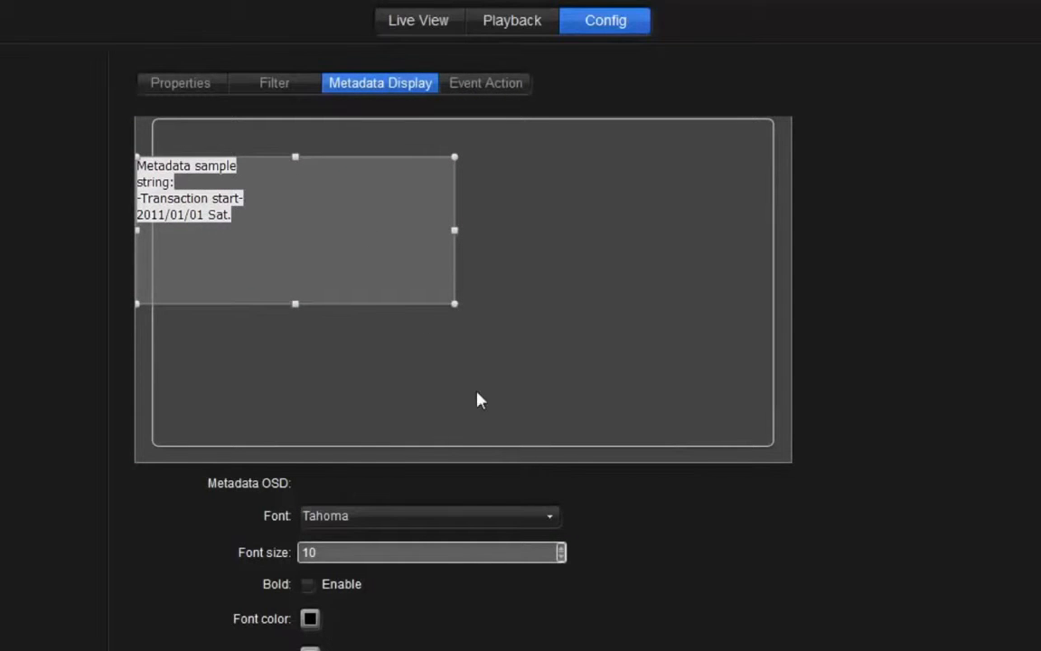
{"action": "scroll", "coordinate": [571, 503], "scroll_direction": "down", "scroll_amount": 5}
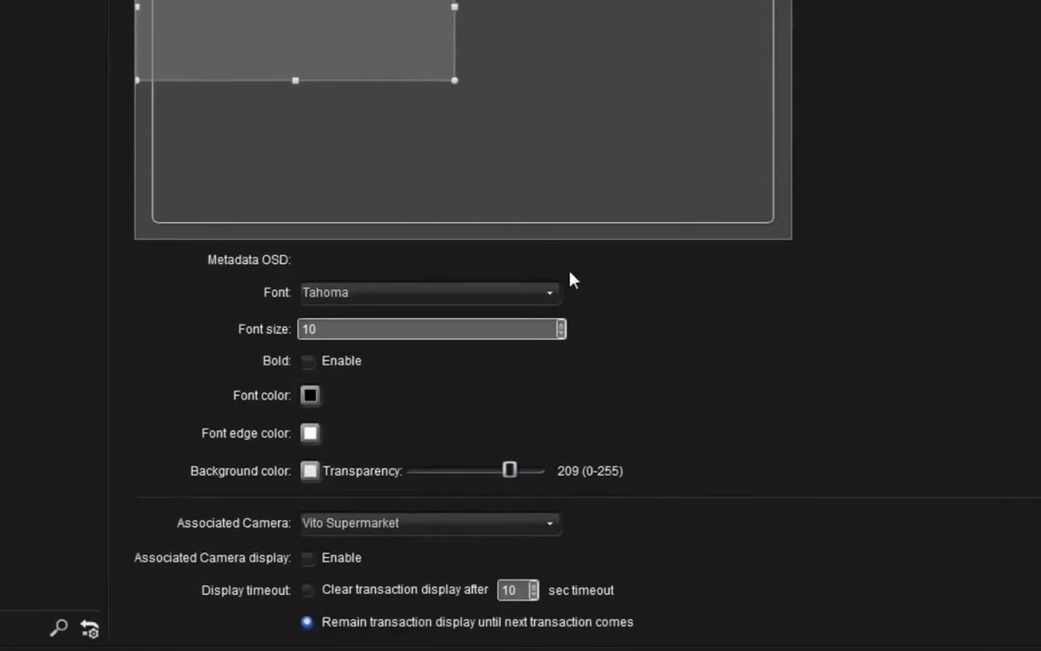
{"action": "left_click", "coordinate": [558, 291]}
{"action": "left_click", "coordinate": [558, 292]}
{"action": "left_click", "coordinate": [531, 330]}
- Associate the Vito Supermarket camera, enable its associated camera display, and keep each transaction displayed until the next transaction comes
{"action": "left_click", "coordinate": [552, 526]}
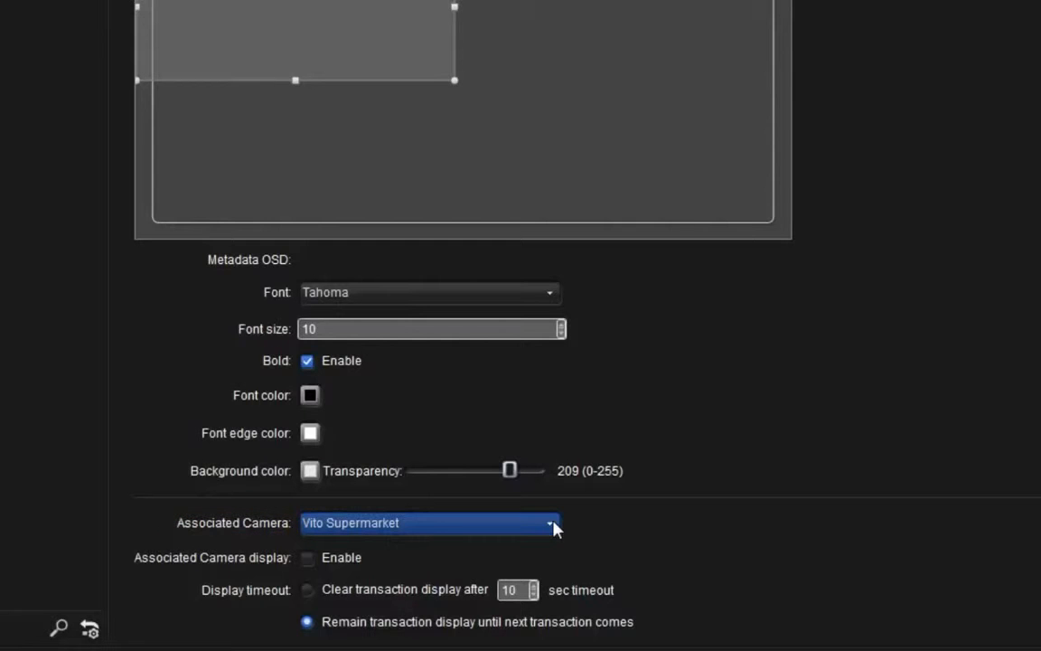
{"action": "left_click", "coordinate": [553, 525]}
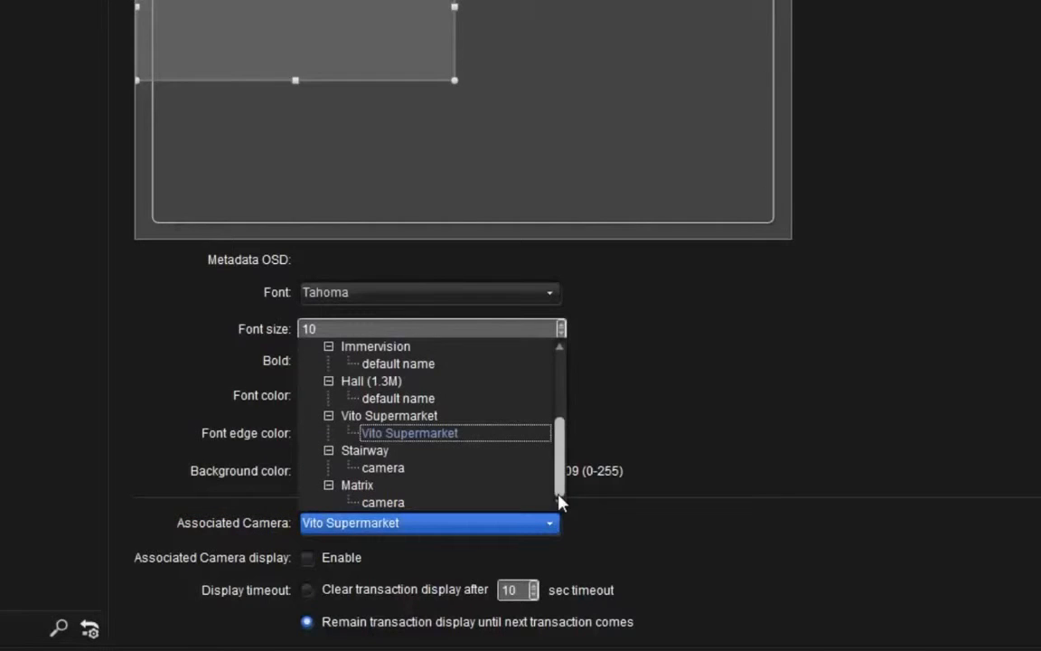
{"action": "left_click", "coordinate": [513, 437]}
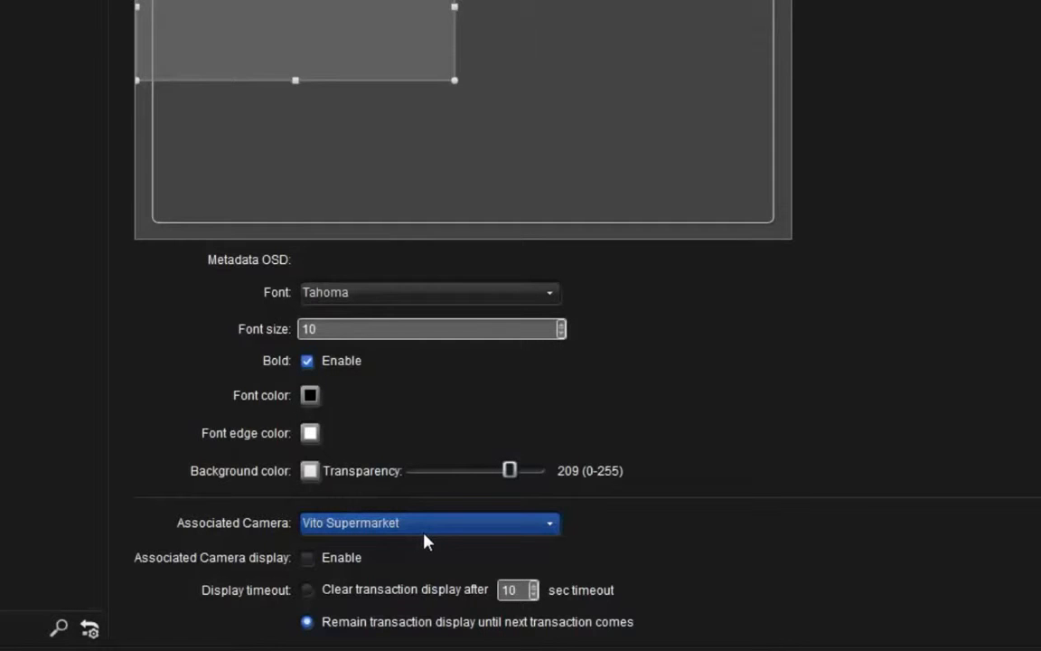
{"action": "left_click", "coordinate": [307, 558]}
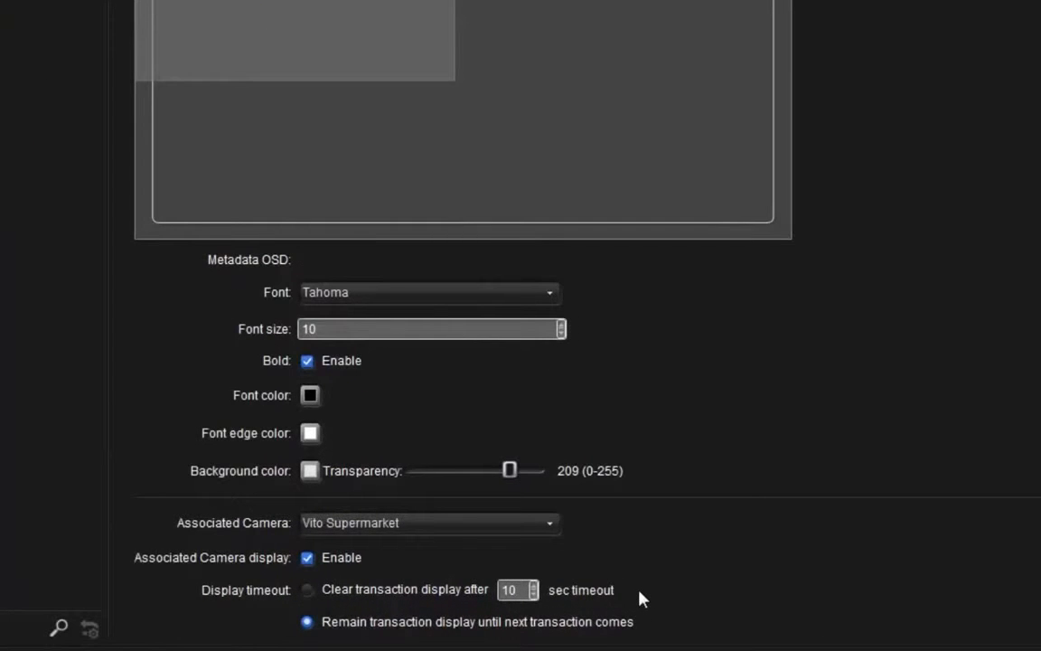
{"action": "left_click", "coordinate": [307, 590]}
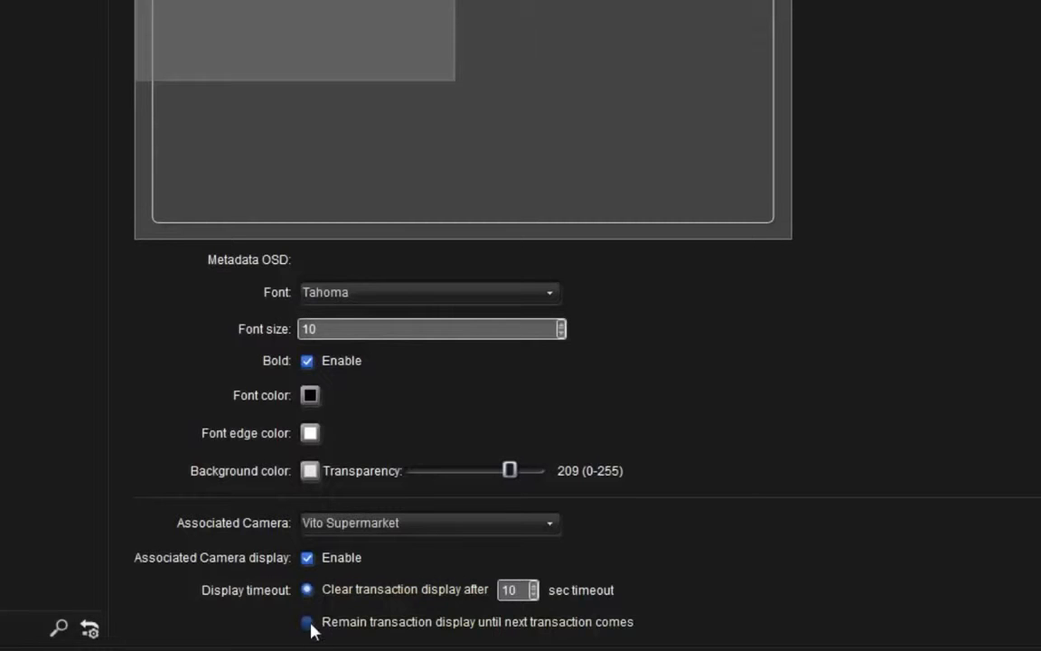
{"action": "left_click", "coordinate": [309, 624]}
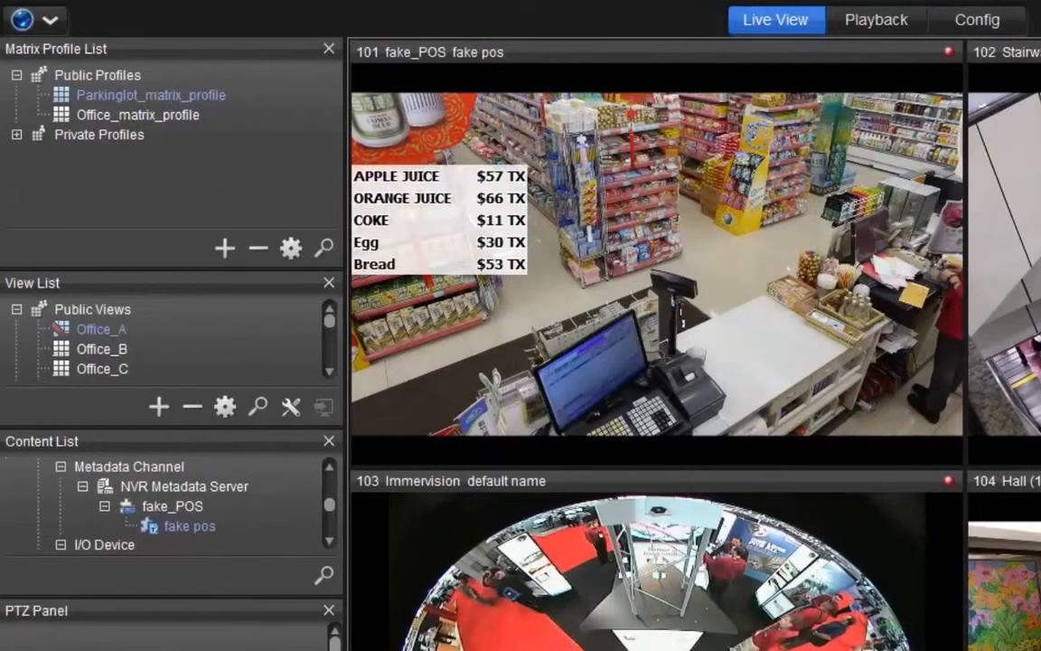
{"action": "left_click", "coordinate": [718, 307]}
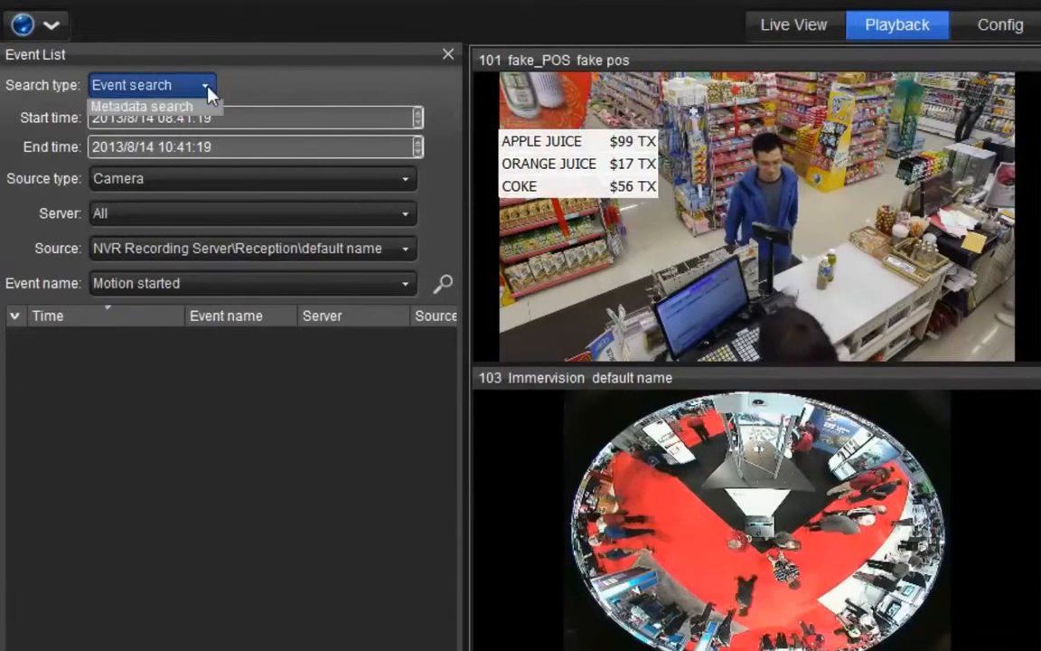
- Switch the playback event list to Metadata search and check the start time, end time and available sources
{"action": "left_click", "coordinate": [207, 87]}
{"action": "left_click", "coordinate": [204, 131]}
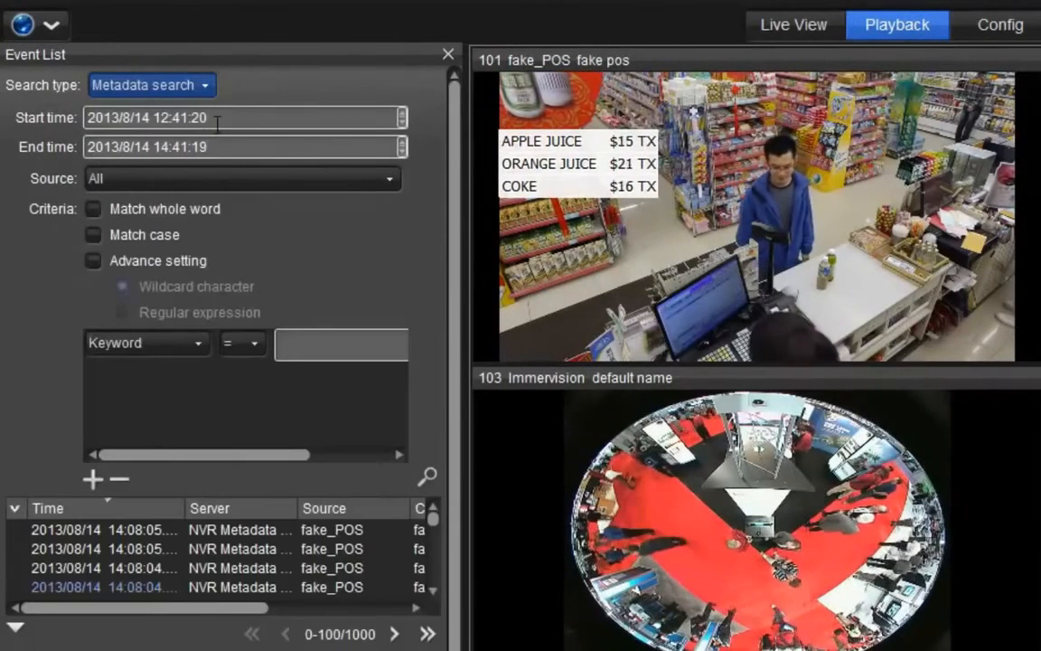
{"action": "left_click", "coordinate": [223, 118]}
{"action": "left_click", "coordinate": [230, 148]}
{"action": "left_click", "coordinate": [233, 177]}
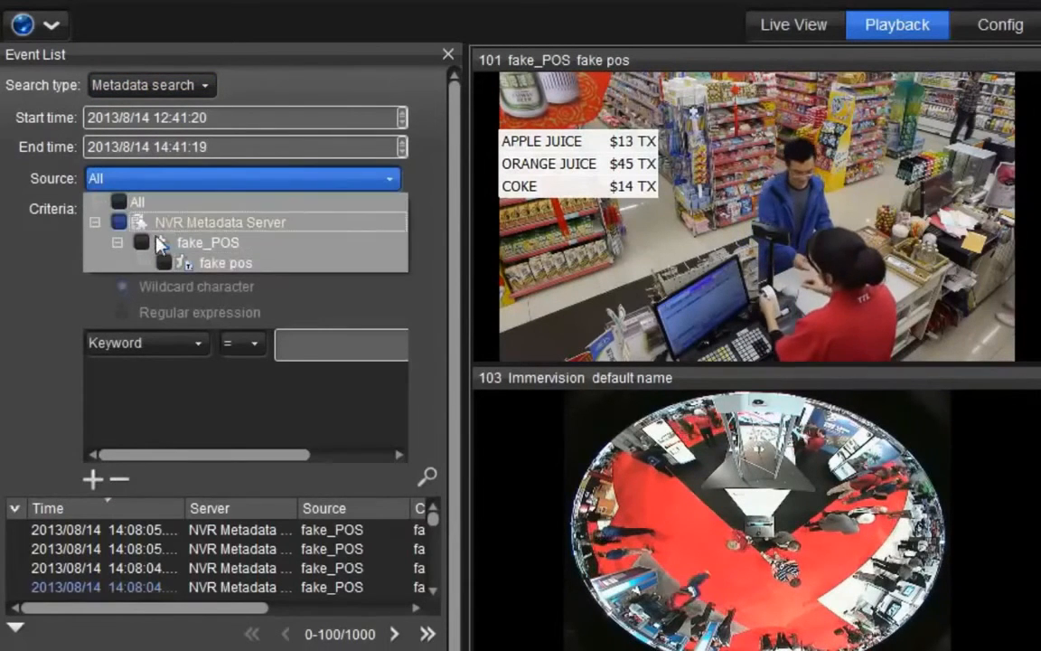
{"action": "left_click", "coordinate": [278, 291]}
- Search the recorded metadata for the keyword "apple", matching the whole word
{"action": "left_click", "coordinate": [93, 208]}
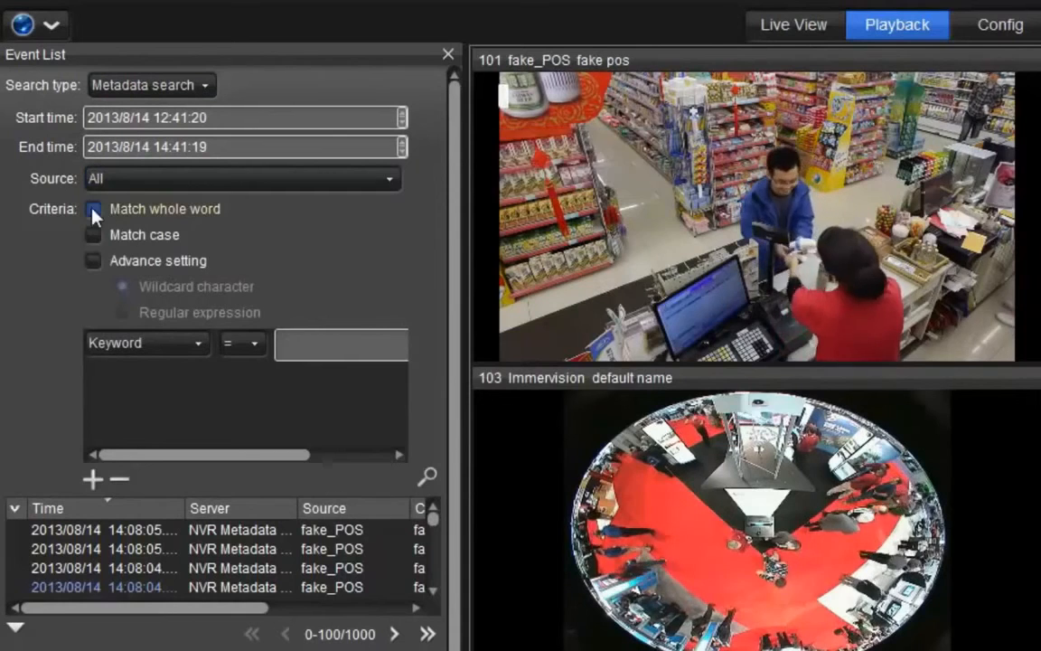
{"action": "left_click", "coordinate": [322, 342]}
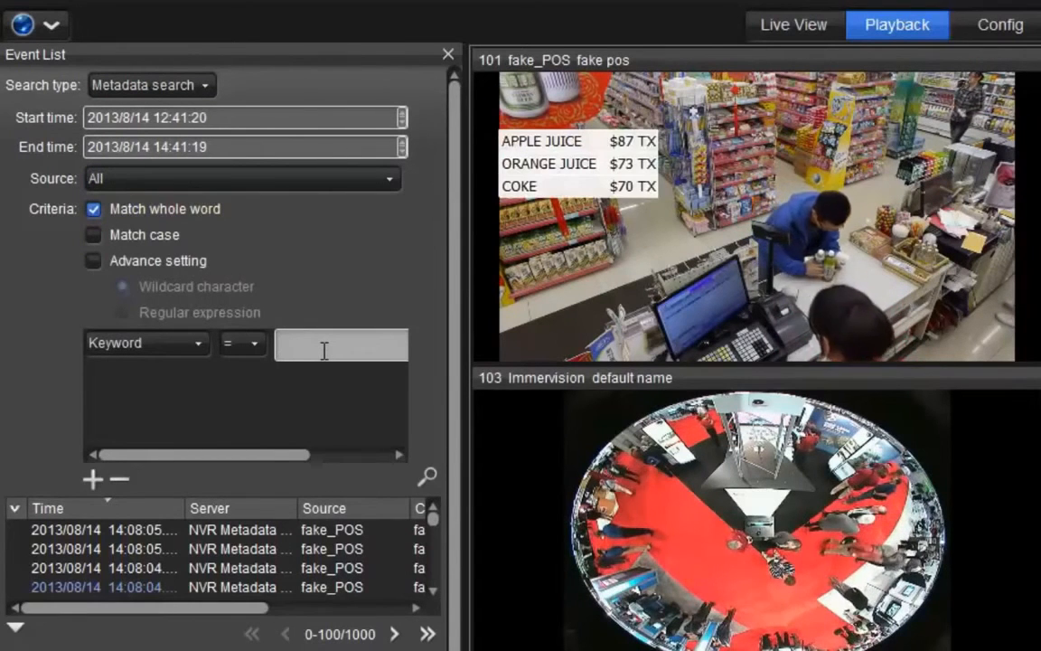
{"action": "type", "text": "apple"}
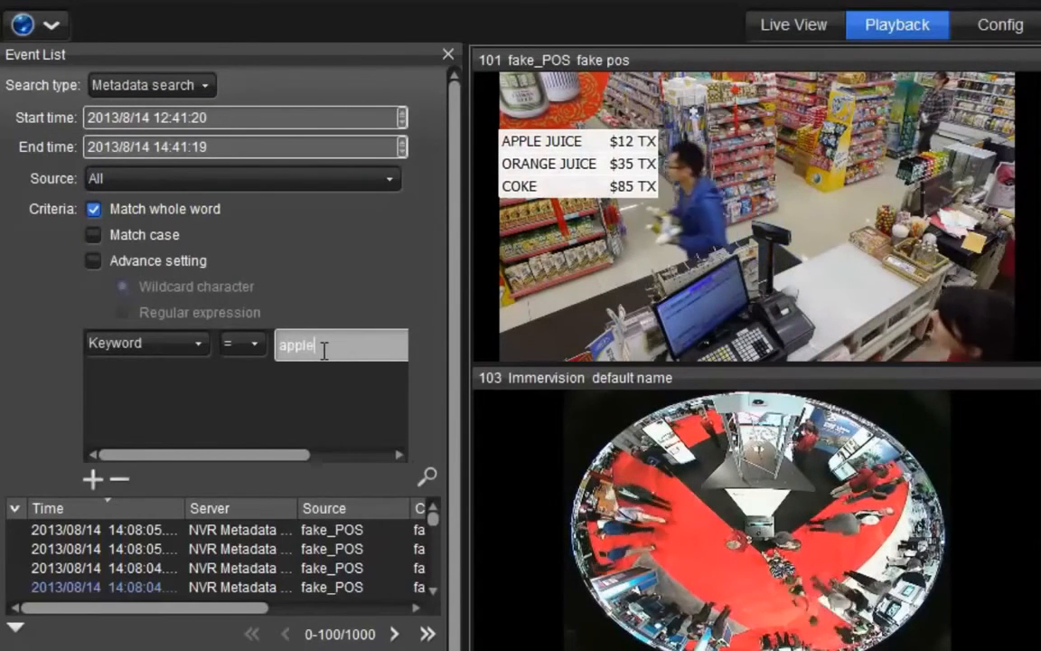
{"action": "left_click", "coordinate": [430, 484]}
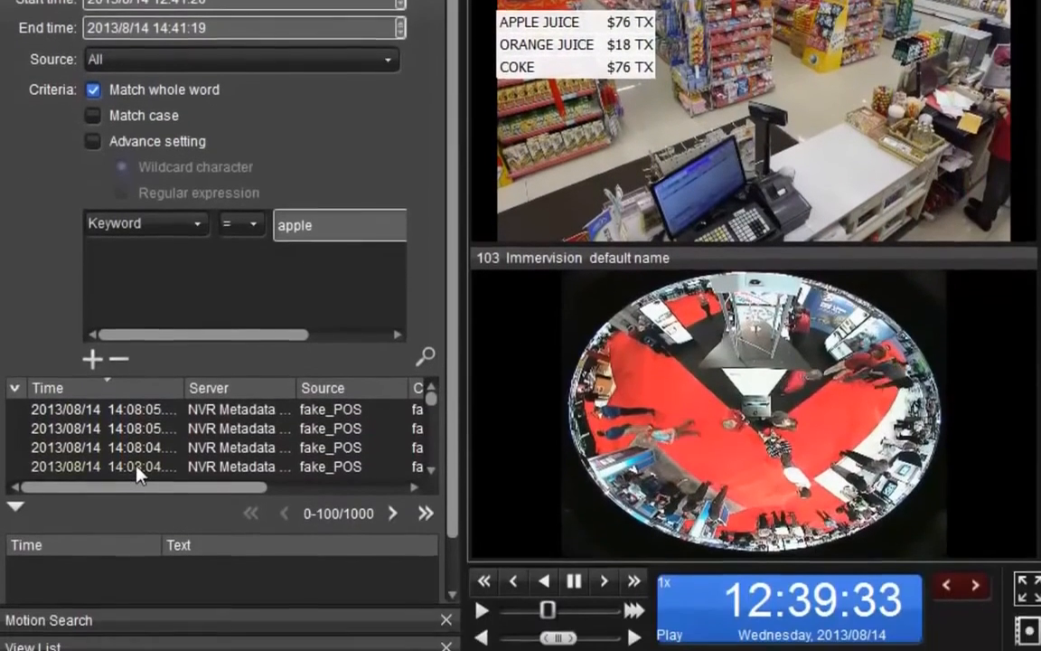
- Open the fourth listed fake_POS search result, timed 14:08:04, and play its associated video
{"action": "left_click", "coordinate": [137, 586]}
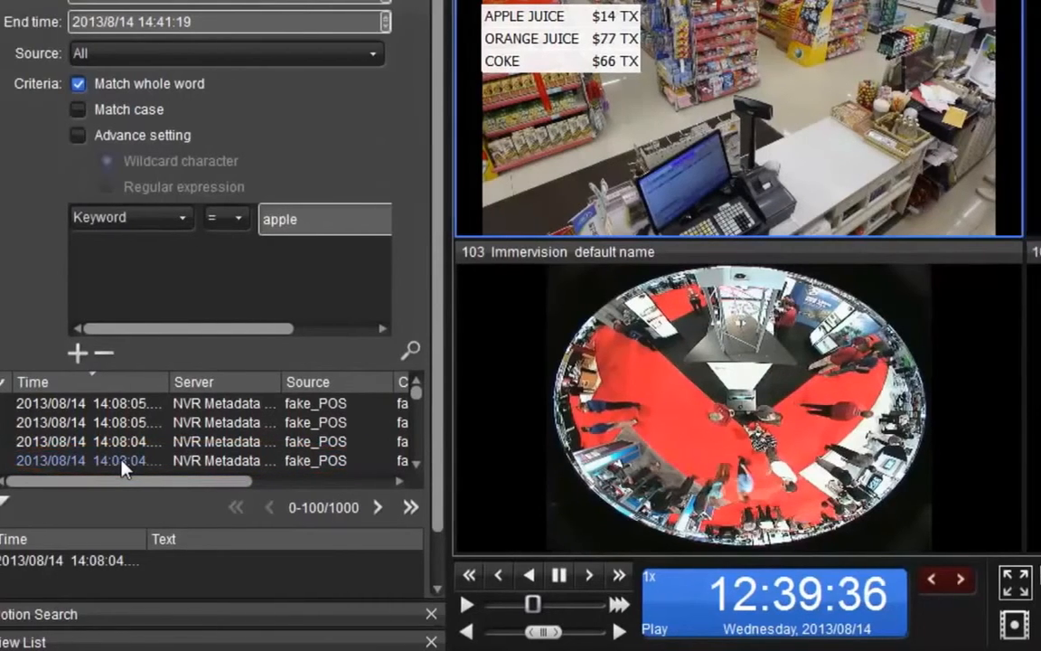
{"action": "double_click", "coordinate": [138, 461]}
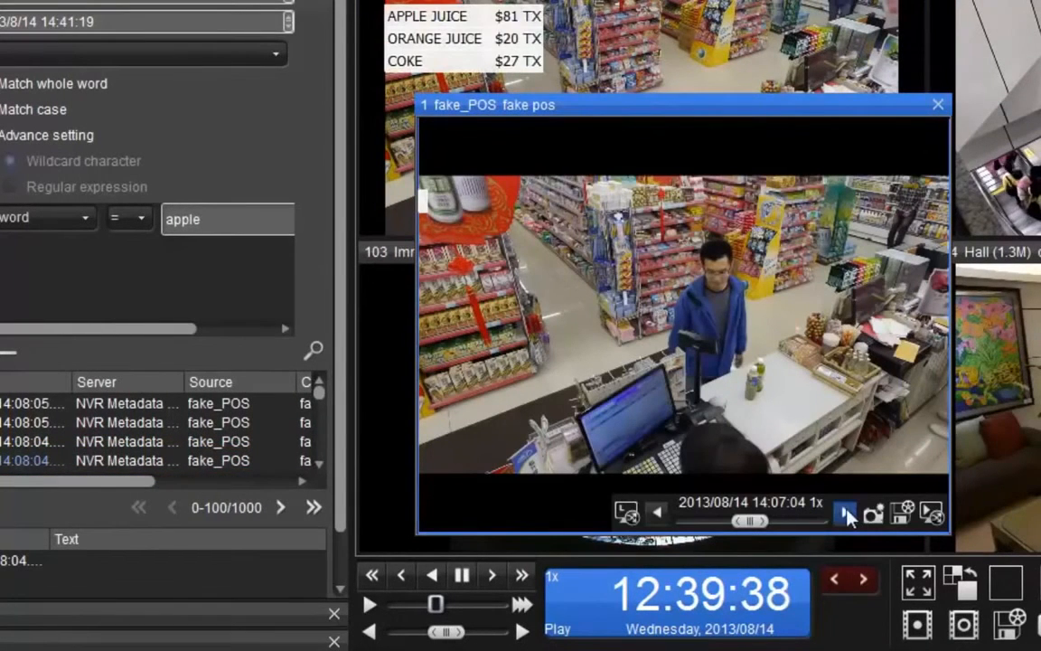
{"action": "left_click", "coordinate": [848, 513]}
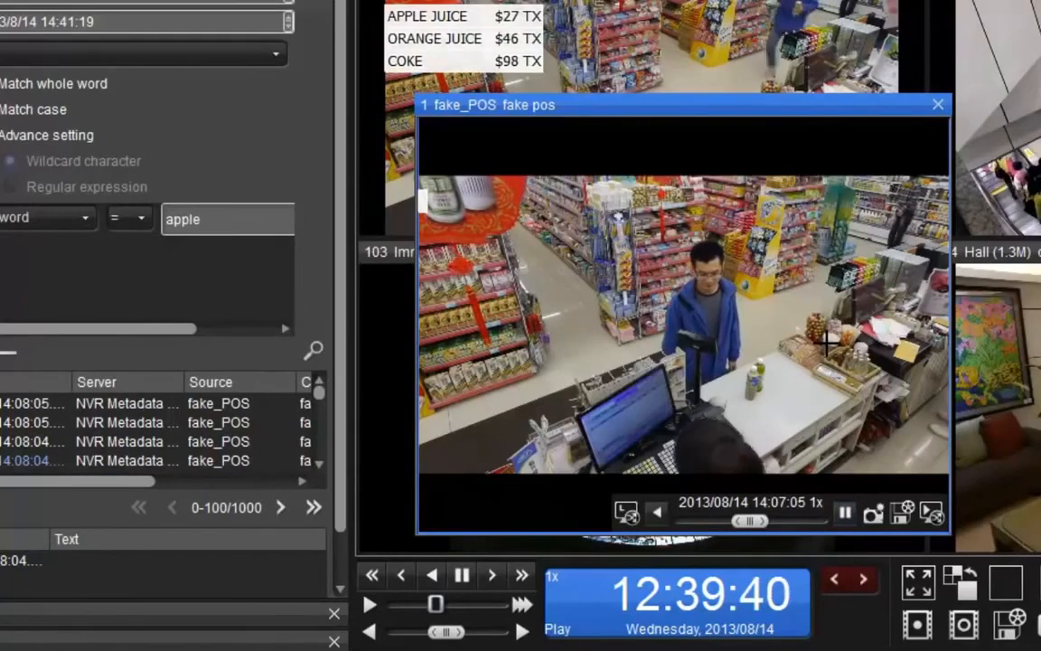